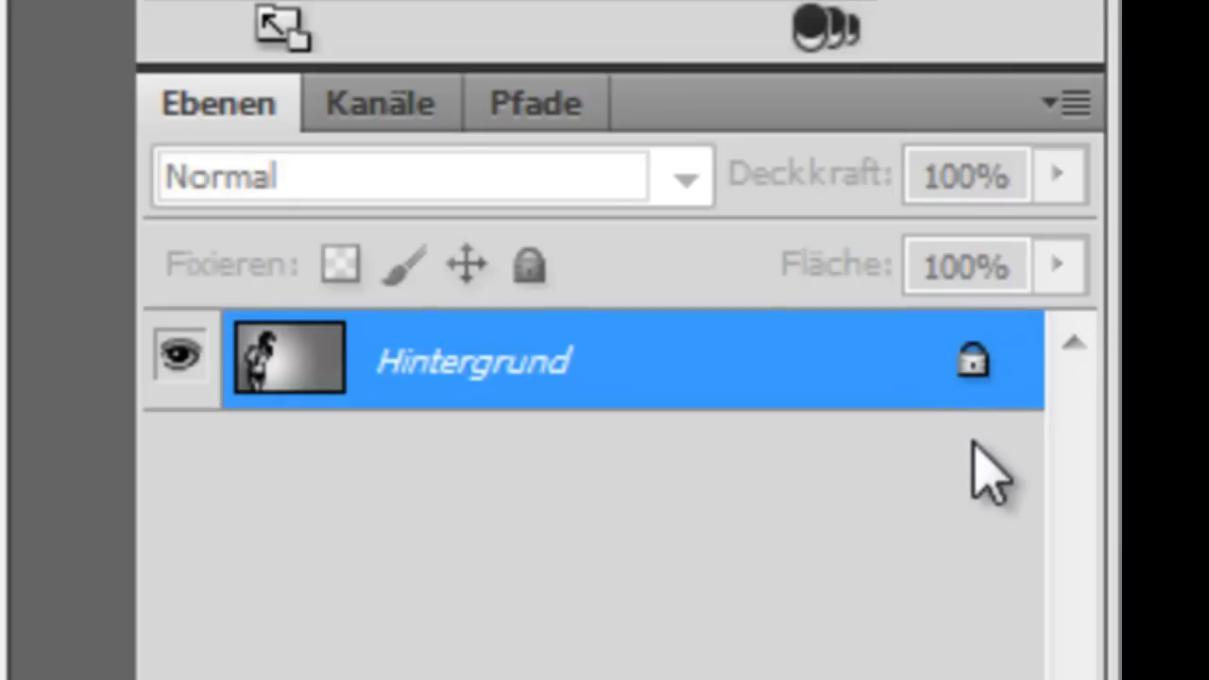
Step: Unlock the Hintergrund background layer so it becomes the normal layer Ebene 0
mouse_move(973, 361)
mouse_down()
mouse_move(952, 381)
mouse_move(937, 536)
mouse_move(974, 631)
mouse_up()
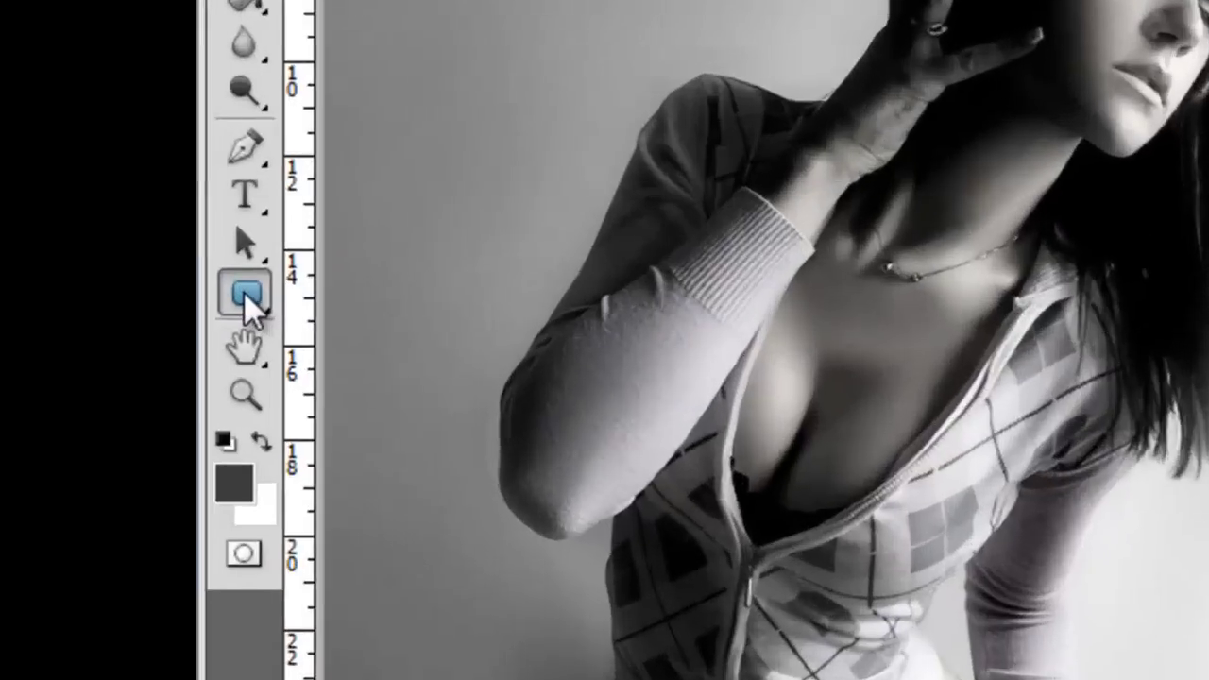
Step: Select the Abgerundetes-Rechteck-Werkzeug (rounded rectangle tool) from the shape tools
right_click(262, 293)
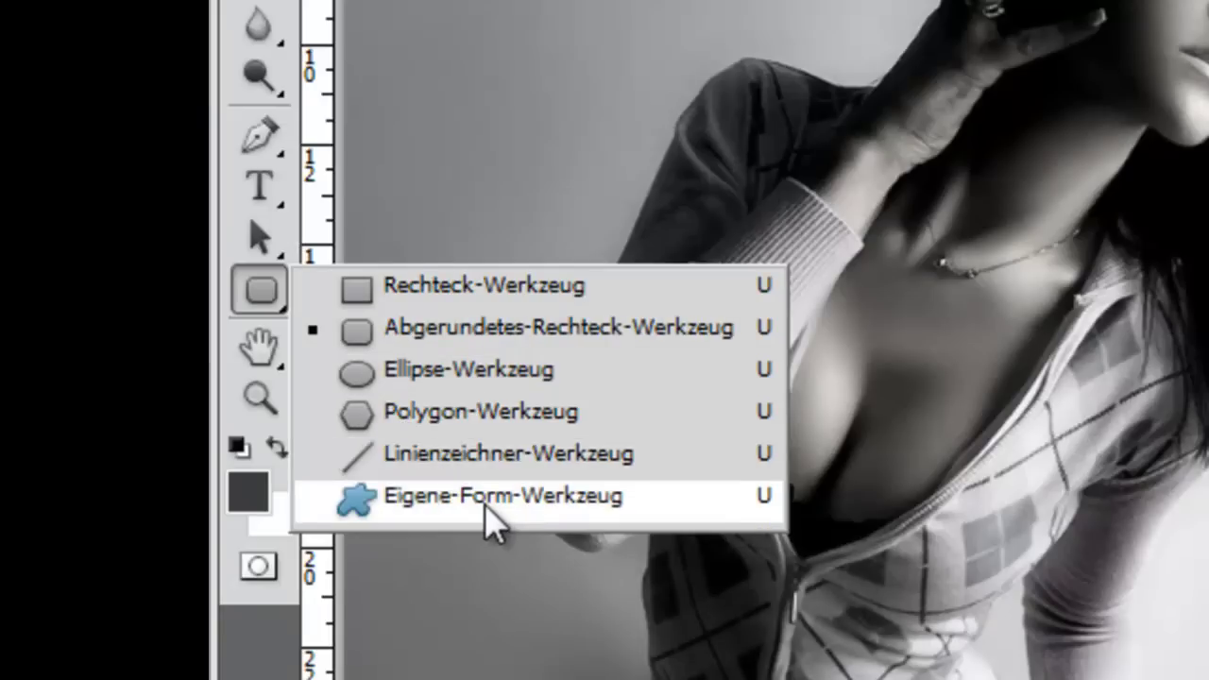
click(456, 329)
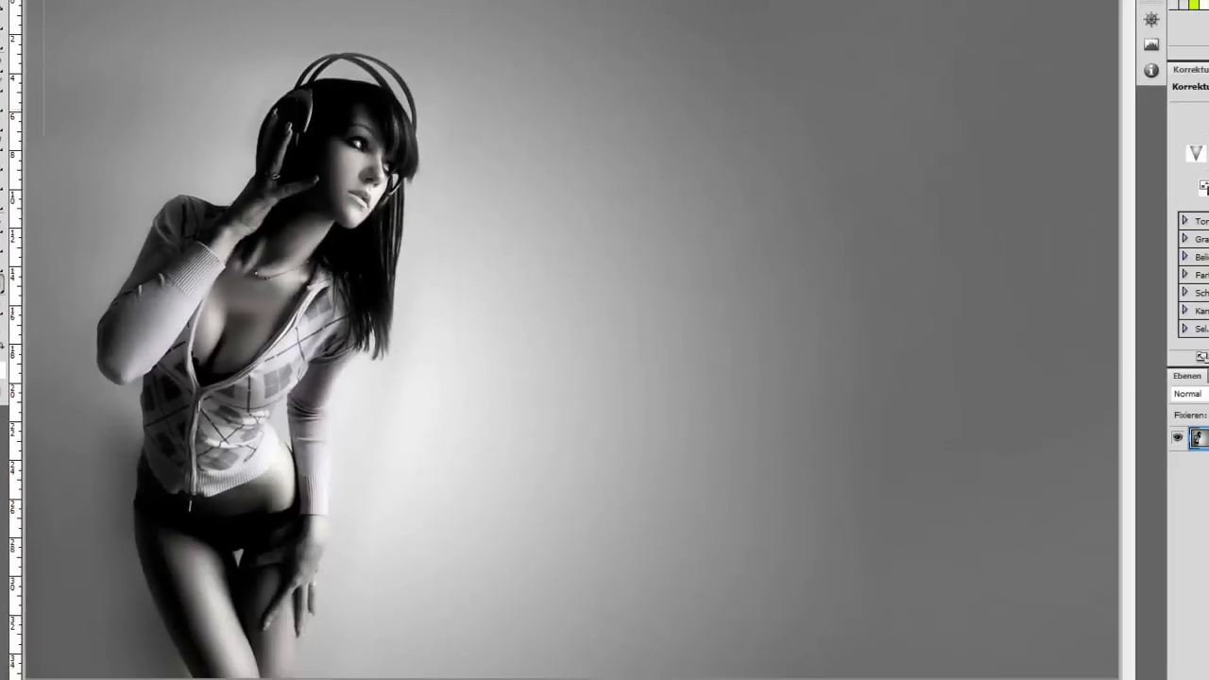
Step: Draw a rounded rectangle spanning the photo from its top-left to bottom-right corner
mouse_move(244, 195)
mouse_down()
mouse_move(397, 478)
mouse_move(1118, 673)
mouse_up()
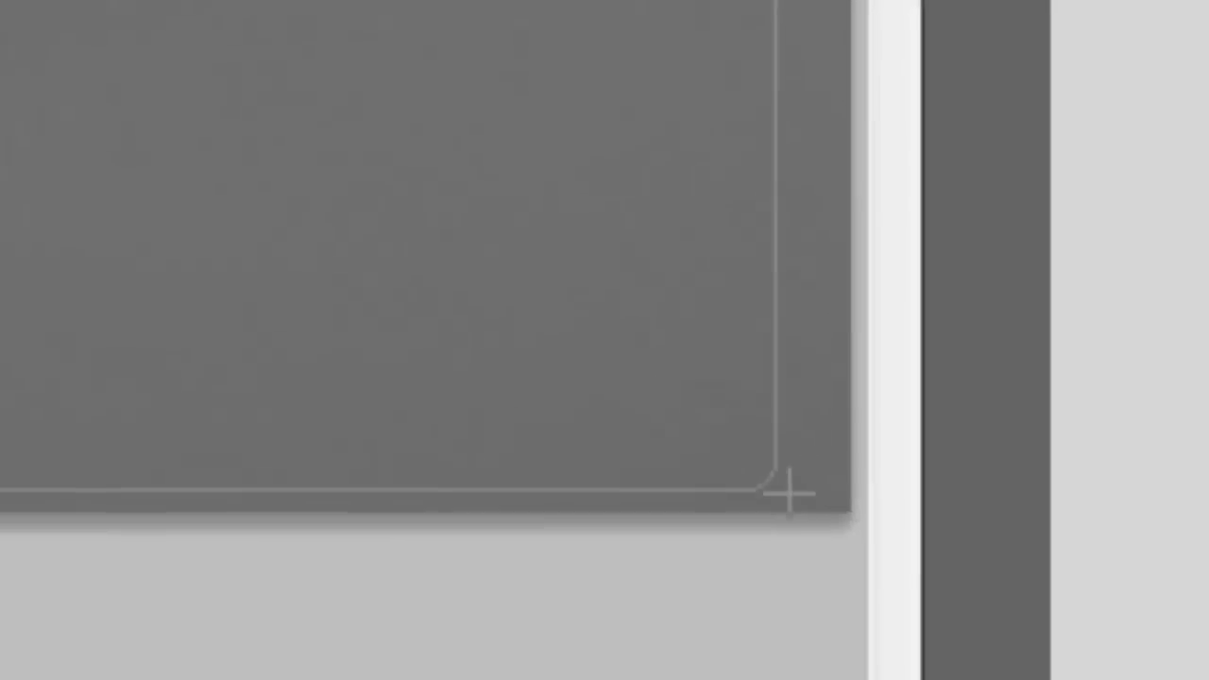
drag(788, 491, 794, 477)
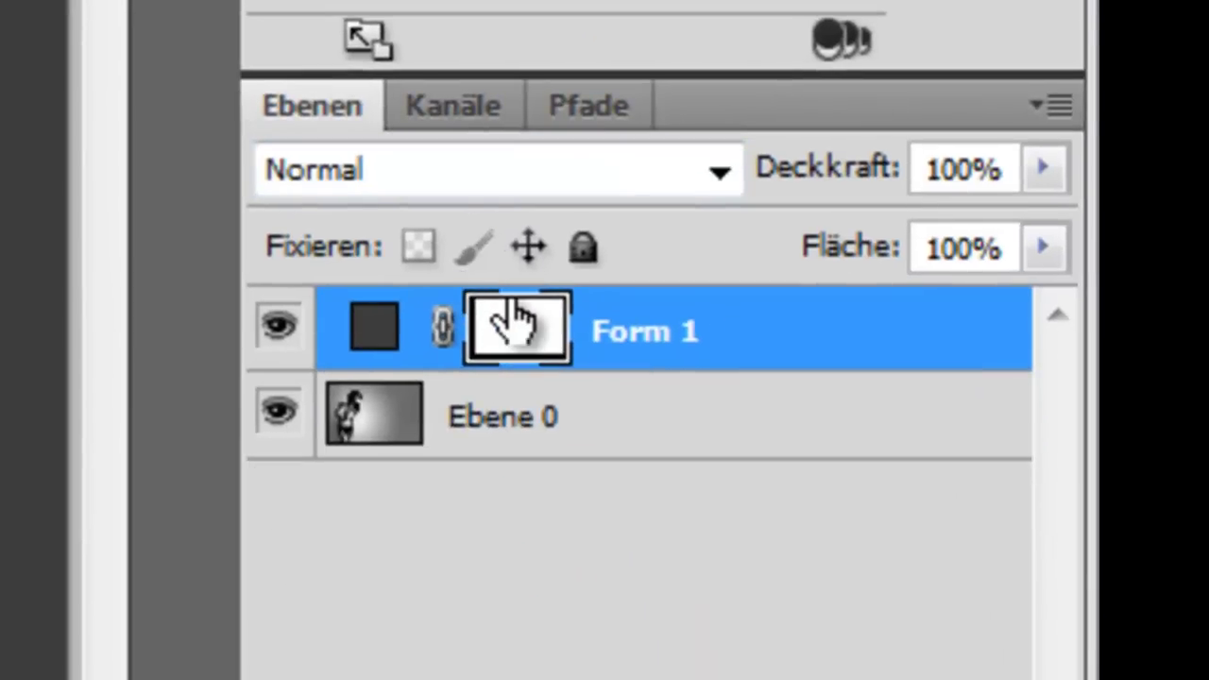
Step: Move the Form 1 vector mask onto Ebene 0 and delete the leftover Form 1 layer
drag(515, 322, 605, 437)
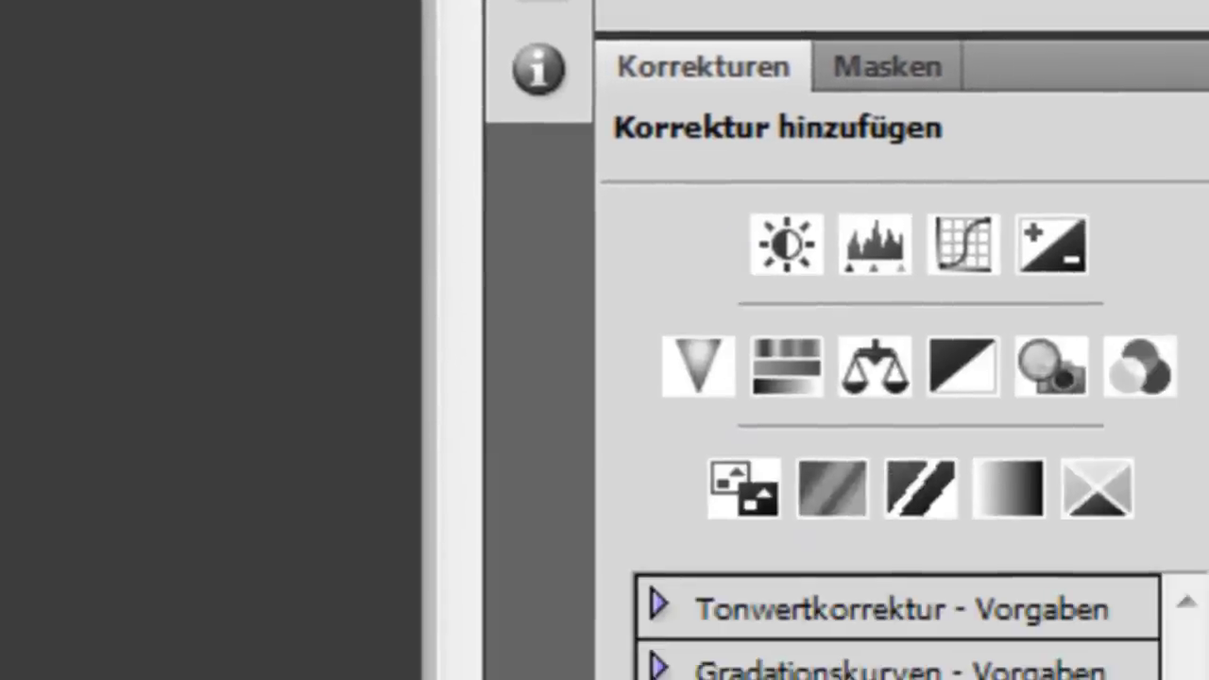
key(Delete)
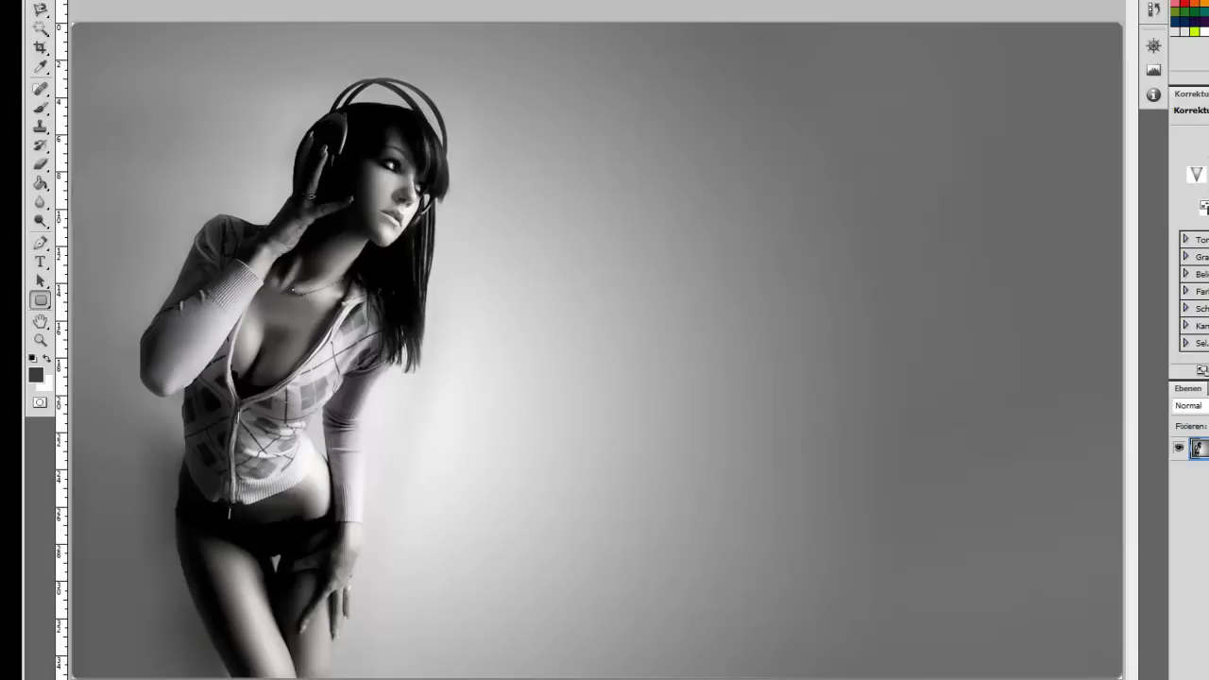
Step: Zoom in to 300% and pan around the photo to inspect its rounded corners
key(ctrl+plus)
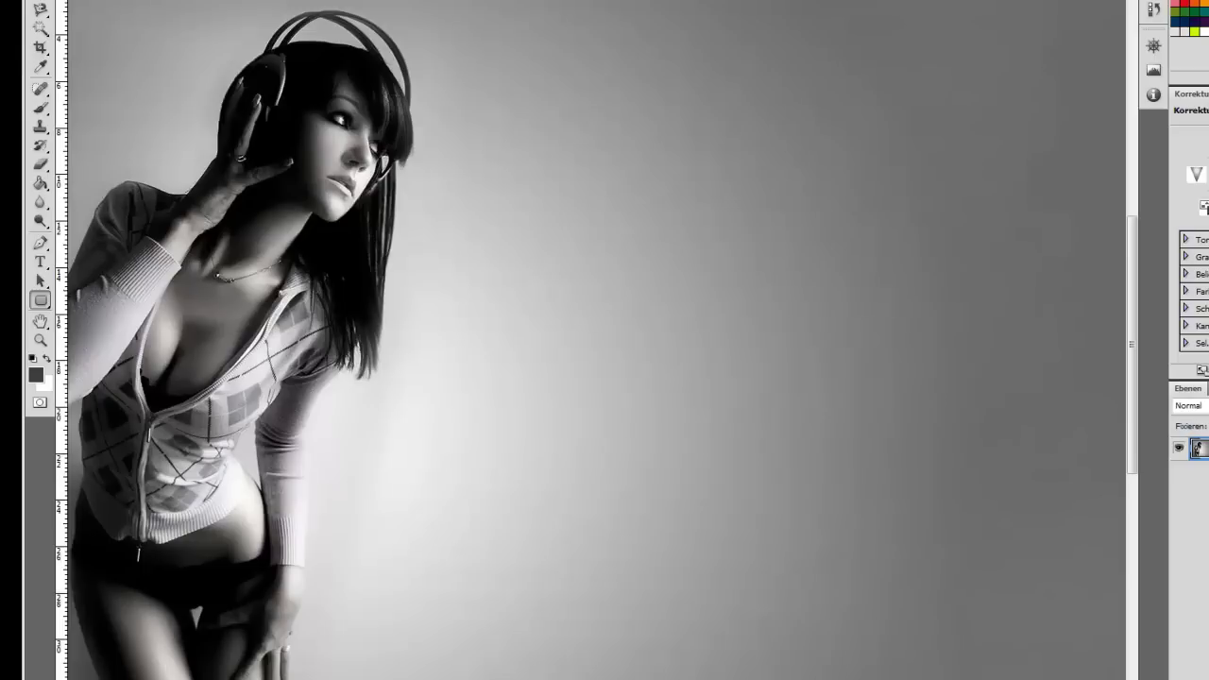
scroll(265, 246, up, 5)
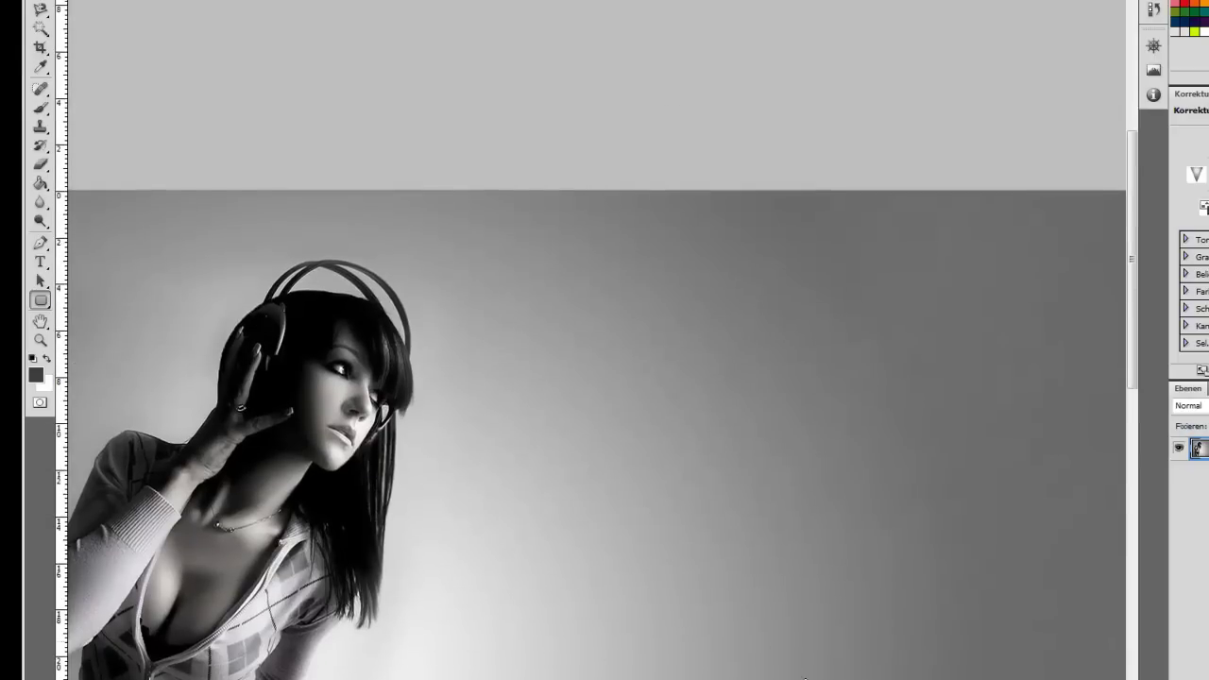
scroll(596, 434, left, 5)
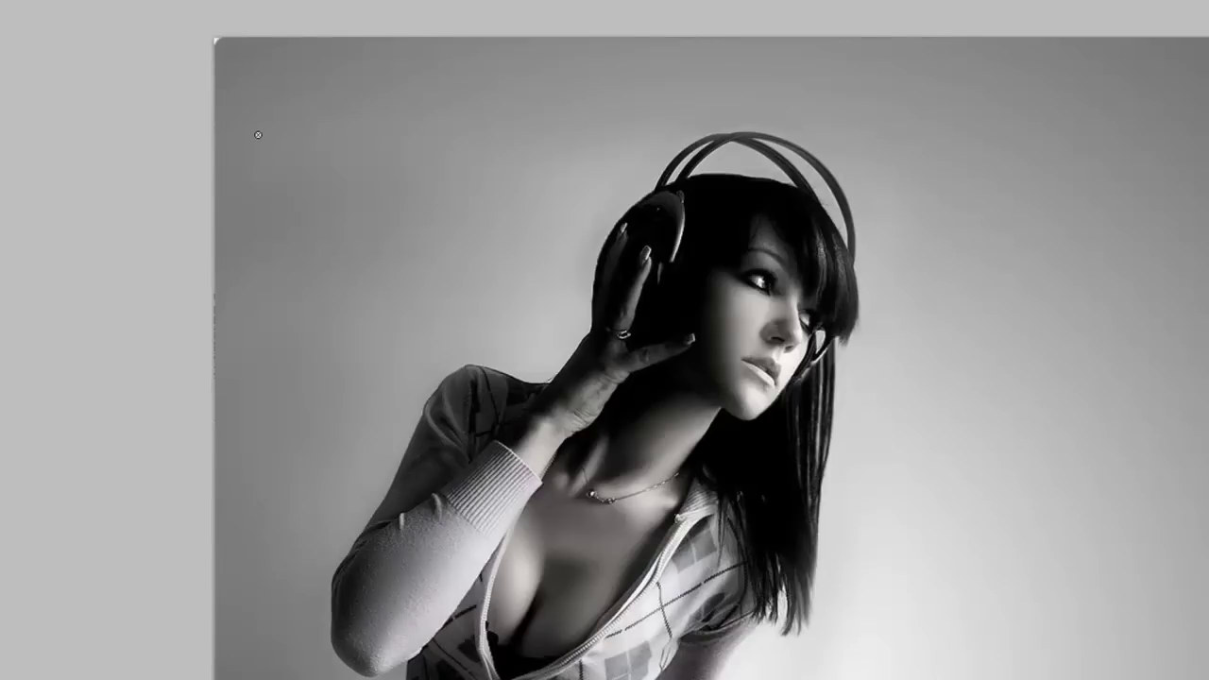
scroll(300, 172, down, 1)
scroll(299, 173, down, 2)
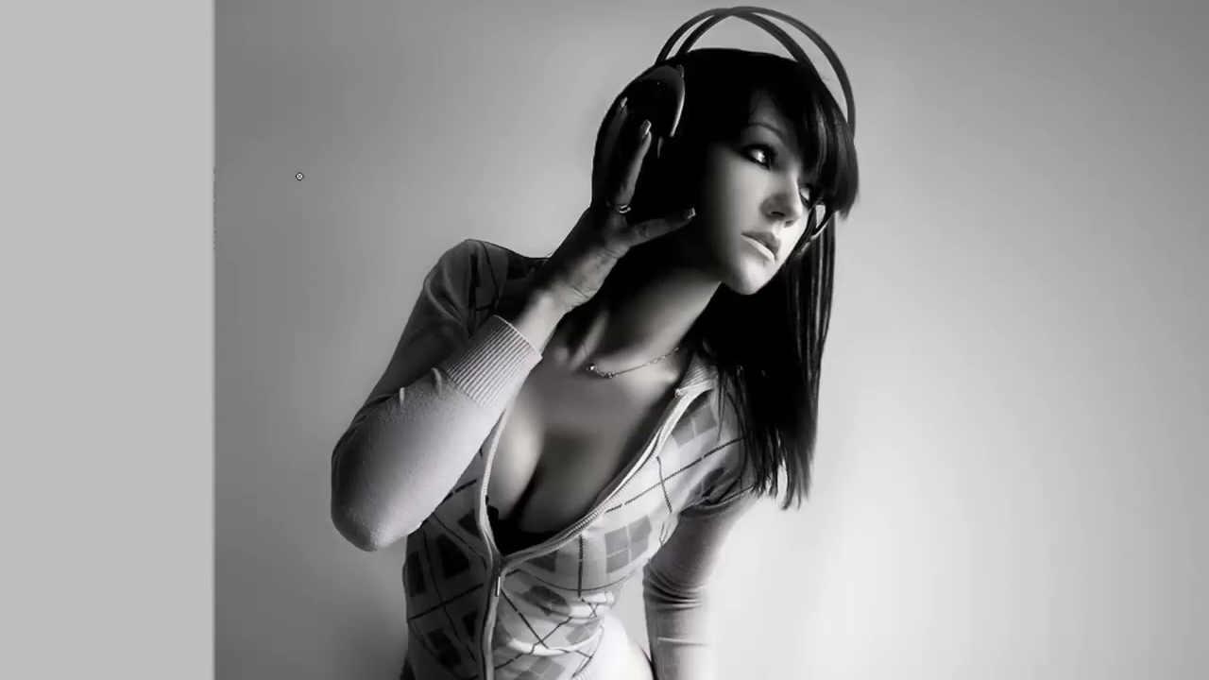
scroll(300, 173, down, 2)
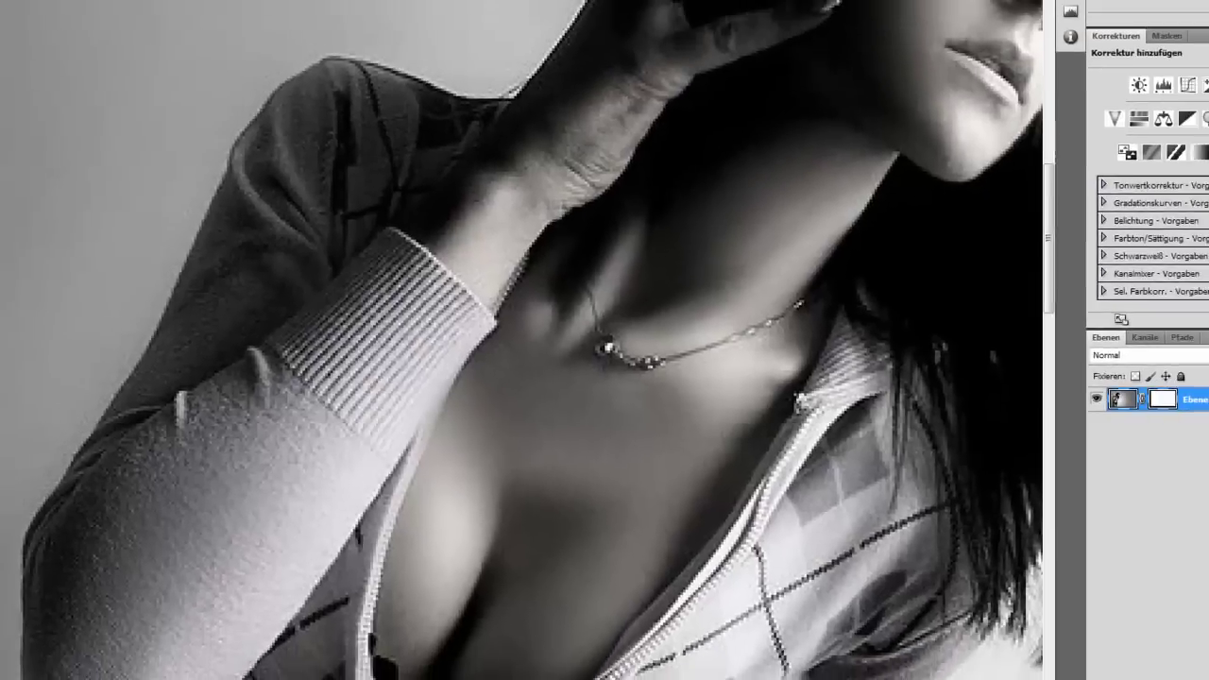
scroll(491, 330, up, 3)
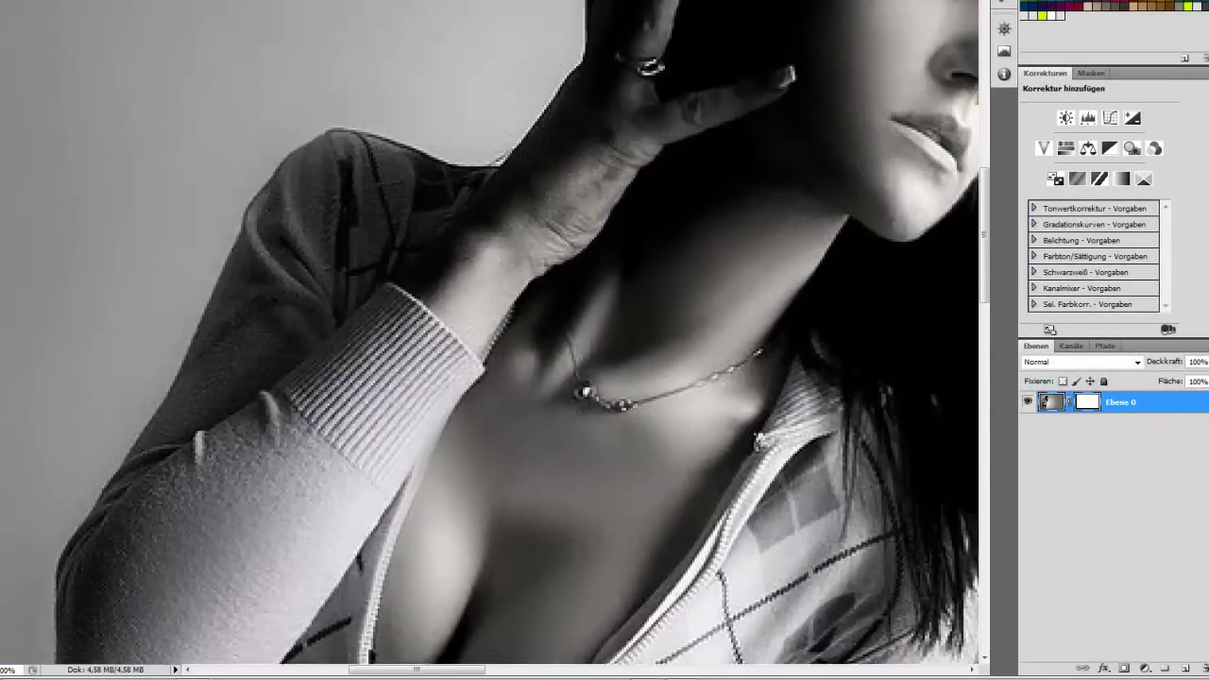
scroll(491, 331, up, 3)
scroll(491, 330, up, 3)
scroll(491, 331, up, 2)
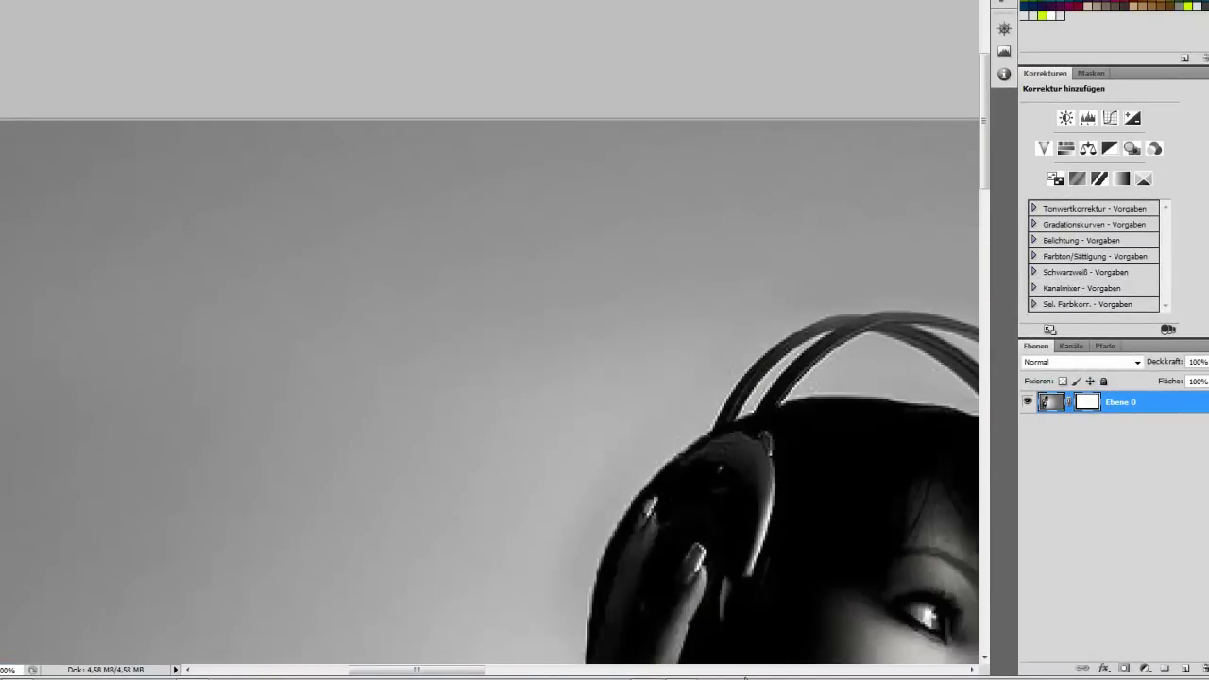
drag(419, 670, 281, 669)
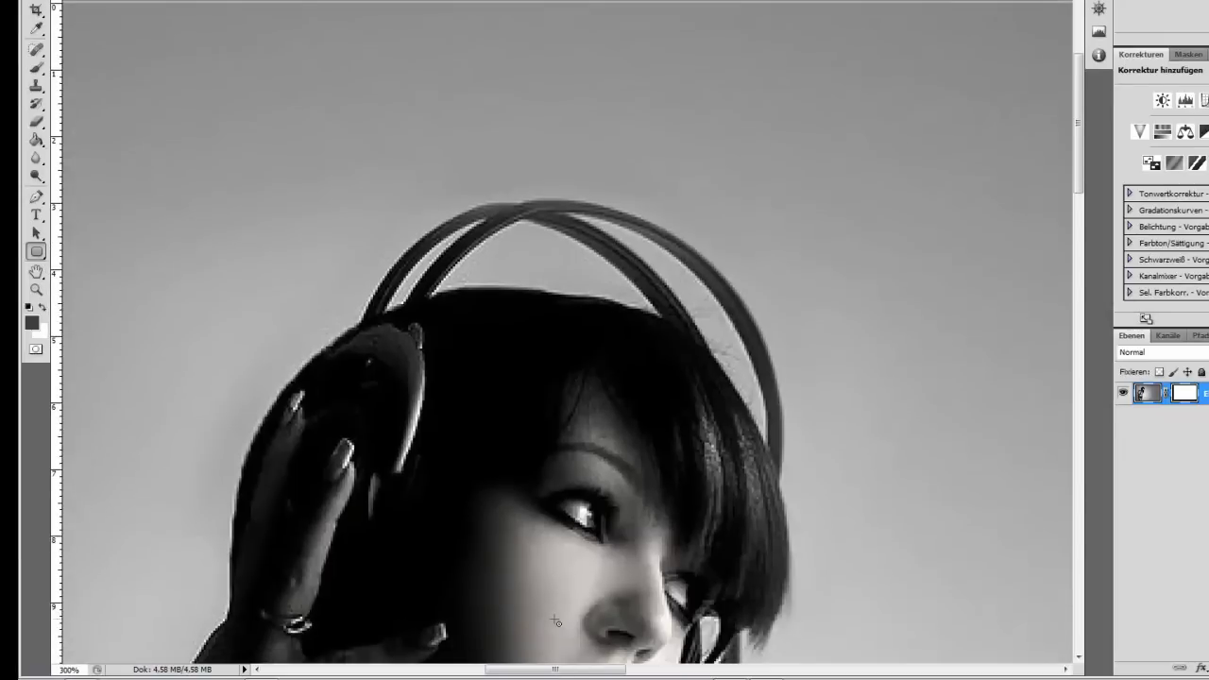
scroll(544, 610, down, 3)
scroll(544, 610, down, 4)
scroll(544, 610, down, 3)
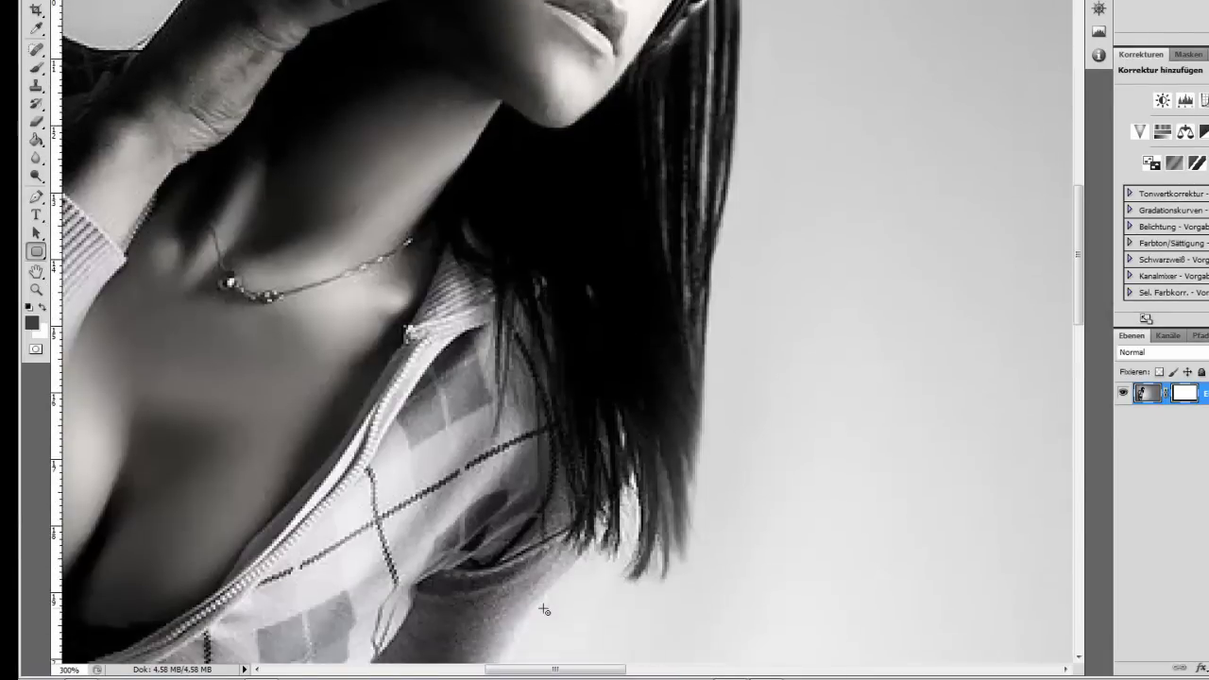
scroll(567, 633, down, 3)
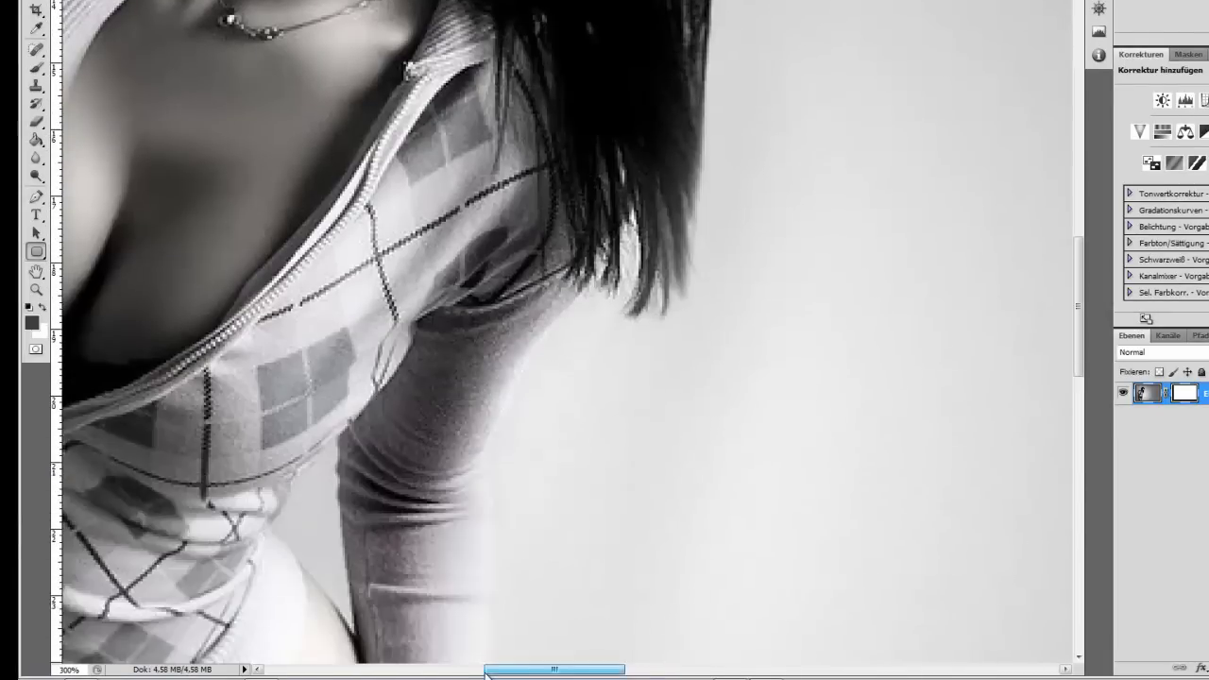
drag(495, 663, 423, 659)
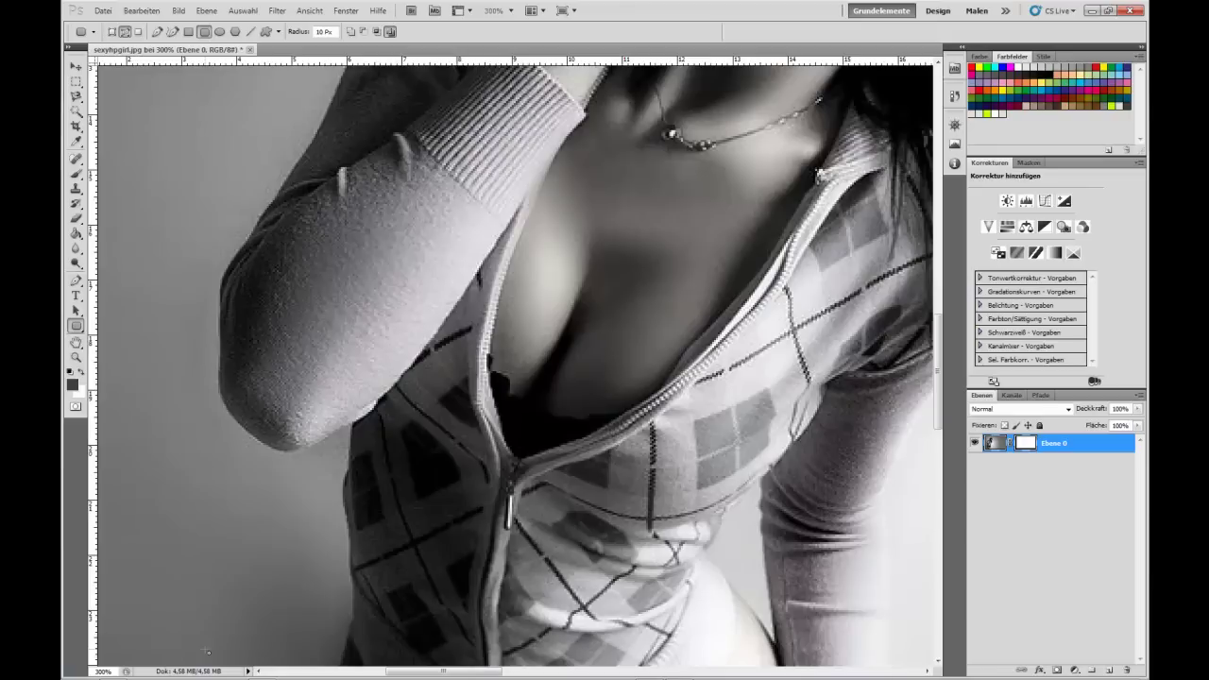
Step: Set the view magnification to 200% to show the woman's head and upper body
scroll(209, 651, up, 2)
scroll(209, 652, up, 2)
scroll(209, 652, up, 2)
scroll(209, 652, up, 2)
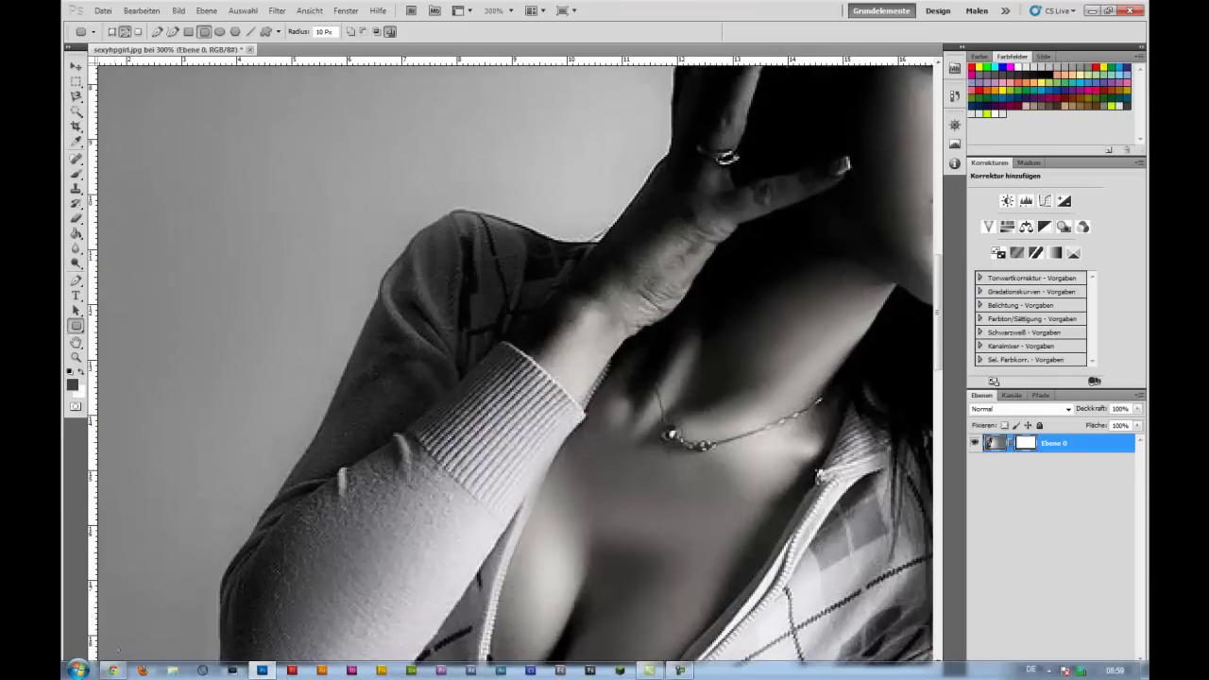
click(104, 671)
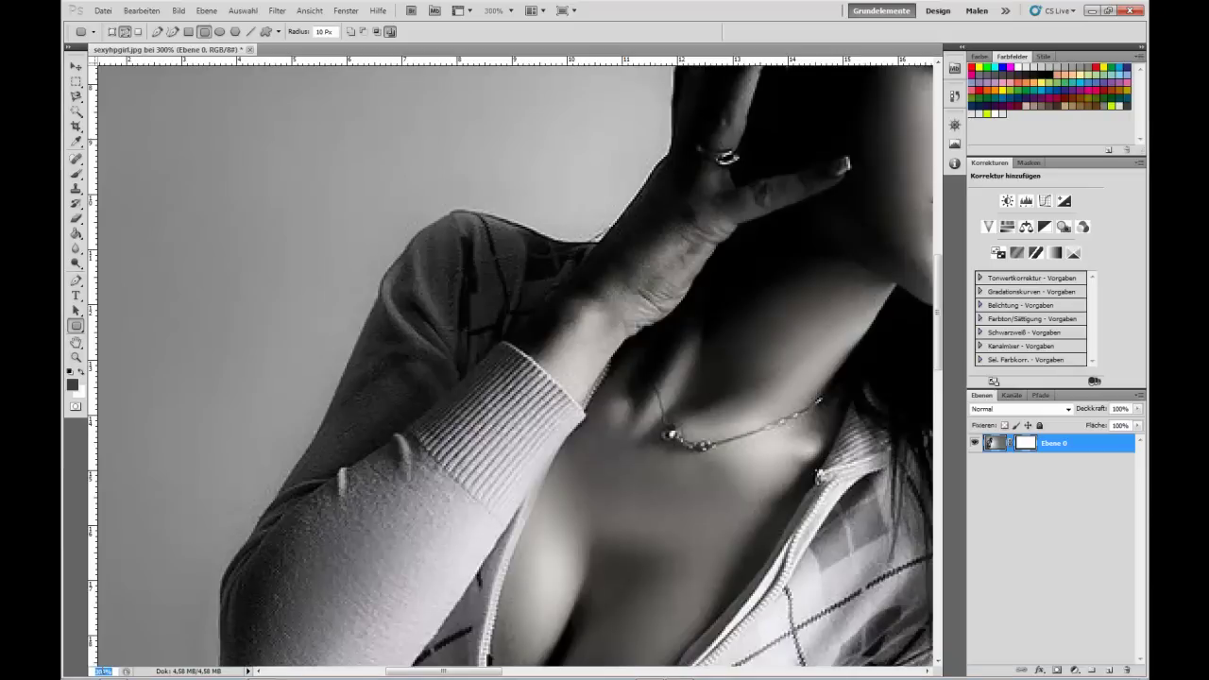
text(200)
key(Return)
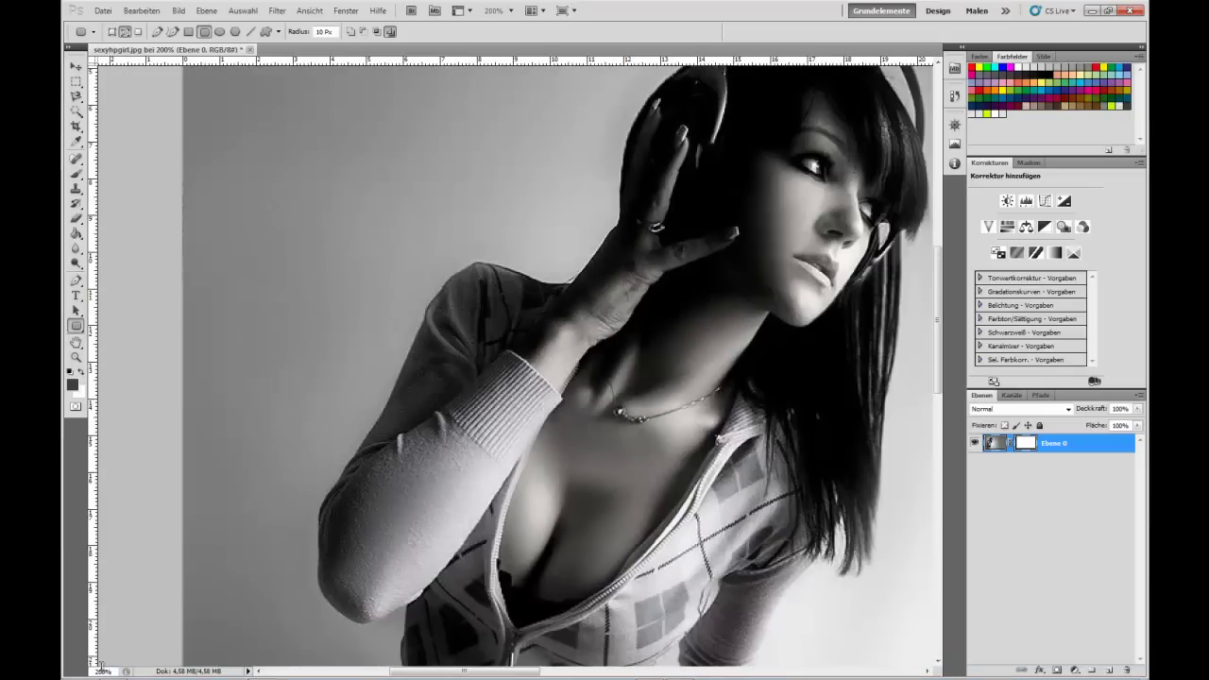